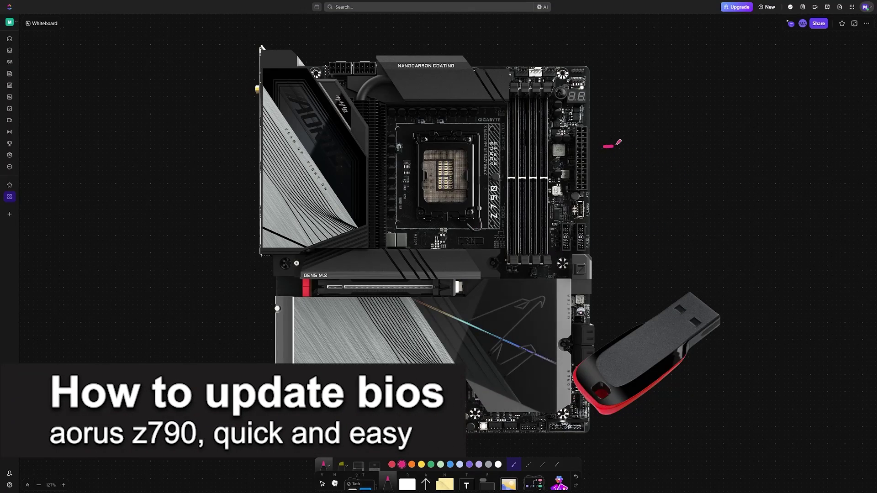
# Step: Handwrite an underlined "Z790" with a circled "BIOS" above it, beside the motherboard image
pyautogui.moveTo(596, 148)
pyautogui.mouseDown()
pyautogui.moveTo(620, 163)
pyautogui.moveTo(637, 153)
pyautogui.moveTo(633, 170)
pyautogui.moveTo(677, 159)
pyautogui.moveTo(668, 147)
pyautogui.mouseUp()
pyautogui.moveTo(599, 176); pyautogui.dragTo(688, 176)
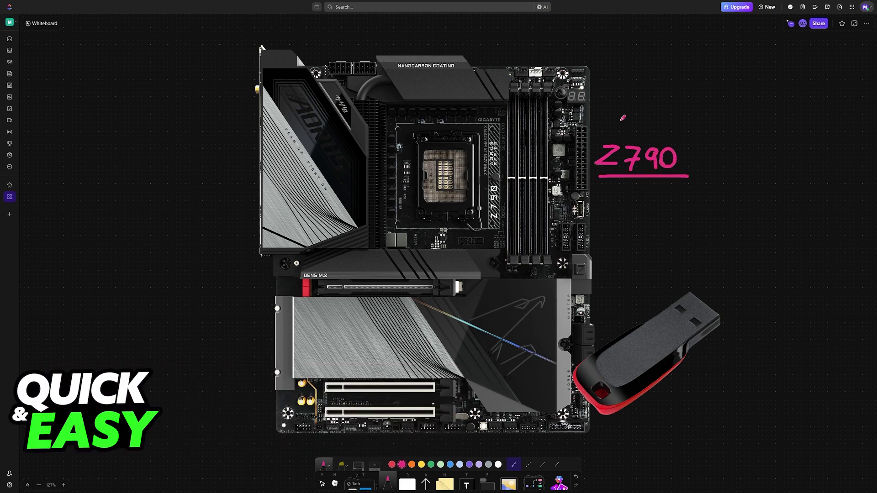
pyautogui.moveTo(614, 101); pyautogui.dragTo(612, 124)
pyautogui.moveTo(614, 97)
pyautogui.mouseDown()
pyautogui.moveTo(616, 124)
pyautogui.moveTo(645, 121)
pyautogui.mouseUp()
pyautogui.moveTo(646, 109)
pyautogui.mouseDown()
pyautogui.moveTo(658, 116)
pyautogui.moveTo(648, 100)
pyautogui.moveTo(668, 108)
pyautogui.moveTo(665, 121)
pyautogui.mouseUp()
pyautogui.moveTo(615, 116)
pyautogui.mouseDown()
pyautogui.moveTo(618, 124)
pyautogui.moveTo(613, 114)
pyautogui.mouseUp()
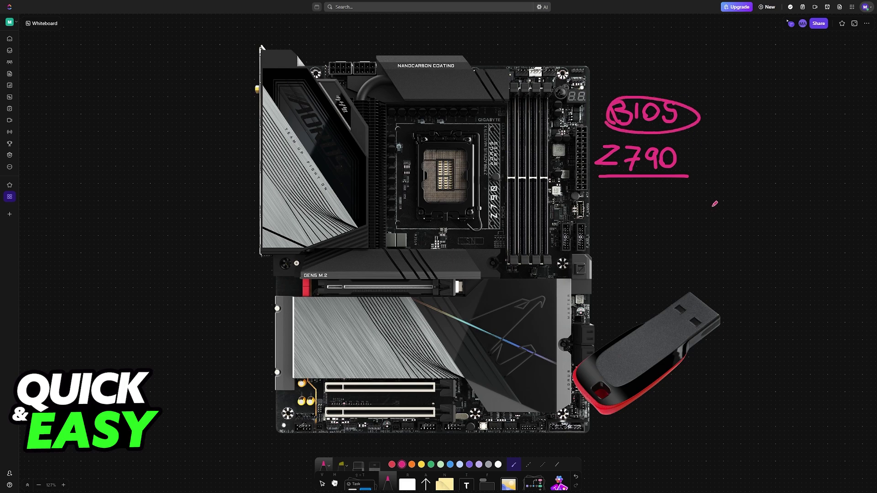
# Step: Draw a curved arrow from the USB stick up to the Z790 note and sketch a file icon beside the stick
pyautogui.moveTo(713, 296)
pyautogui.mouseDown()
pyautogui.moveTo(707, 215)
pyautogui.moveTo(689, 203)
pyautogui.mouseUp()
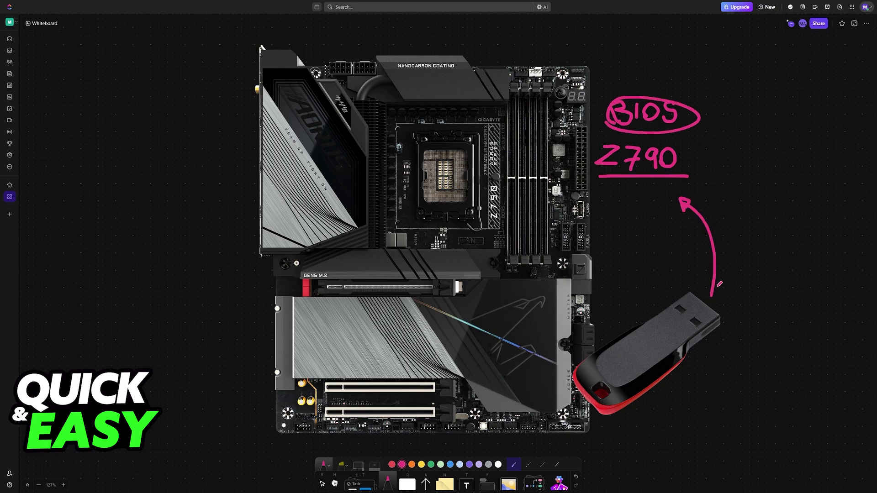
pyautogui.moveTo(736, 356)
pyautogui.mouseDown()
pyautogui.moveTo(736, 336)
pyautogui.moveTo(767, 324)
pyautogui.moveTo(773, 350)
pyautogui.moveTo(761, 363)
pyautogui.moveTo(737, 362)
pyautogui.moveTo(741, 319)
pyautogui.moveTo(767, 323)
pyautogui.moveTo(776, 338)
pyautogui.moveTo(774, 357)
pyautogui.moveTo(736, 322)
pyautogui.mouseUp()
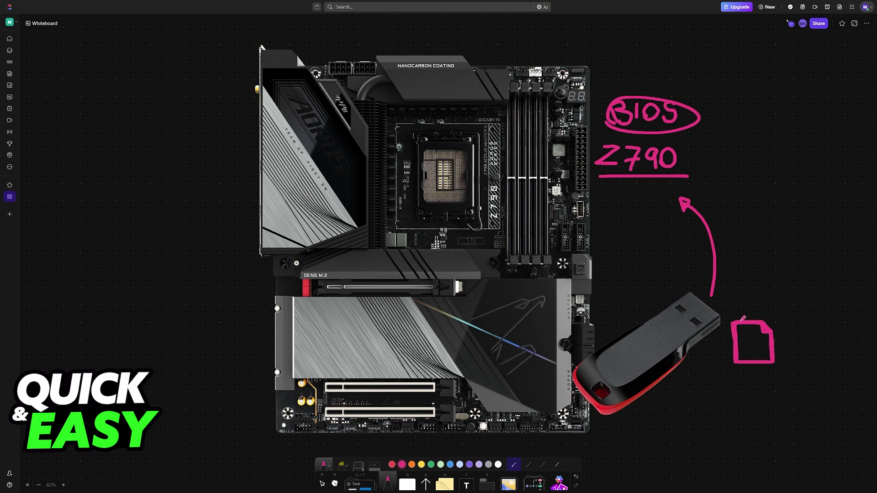
# Step: Switch to the GIGABYTE Z790 AORUS ELITE AX product page and check the model name and revision
pyautogui.moveTo(510, 2)
pyautogui.click(439, 25)
pyautogui.click(134, 7)
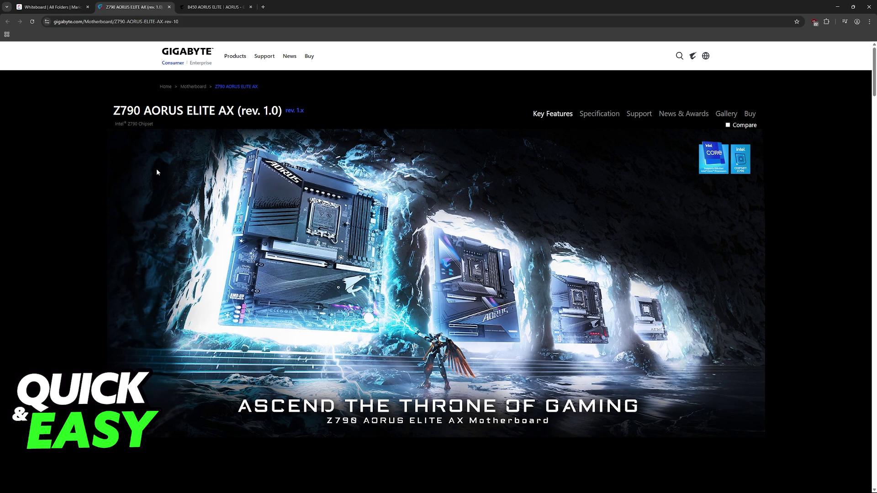
pyautogui.moveTo(110, 111); pyautogui.dragTo(138, 110)
pyautogui.click(138, 110)
pyautogui.scroll(-1, 540, 187)
pyautogui.scroll(1, 544, 196)
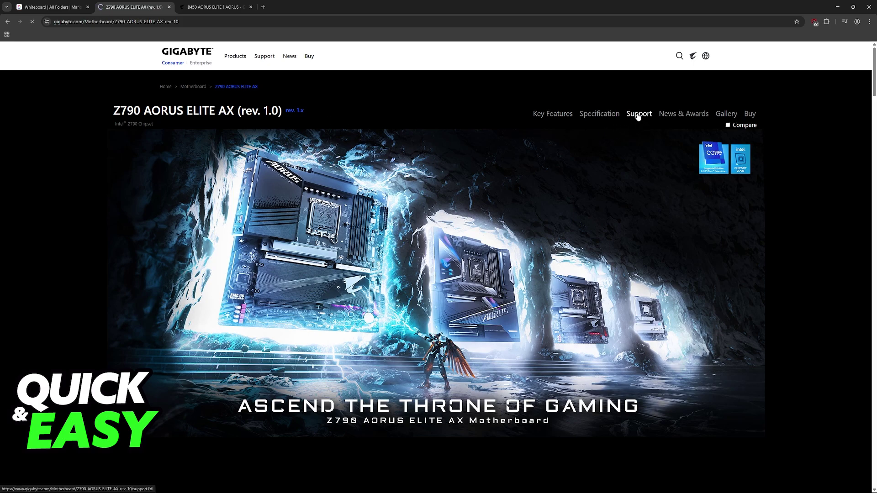
# Step: Open the motherboard's support downloads and expand the BIOS section to list its versions
pyautogui.moveTo(626, 115); pyautogui.dragTo(650, 124)
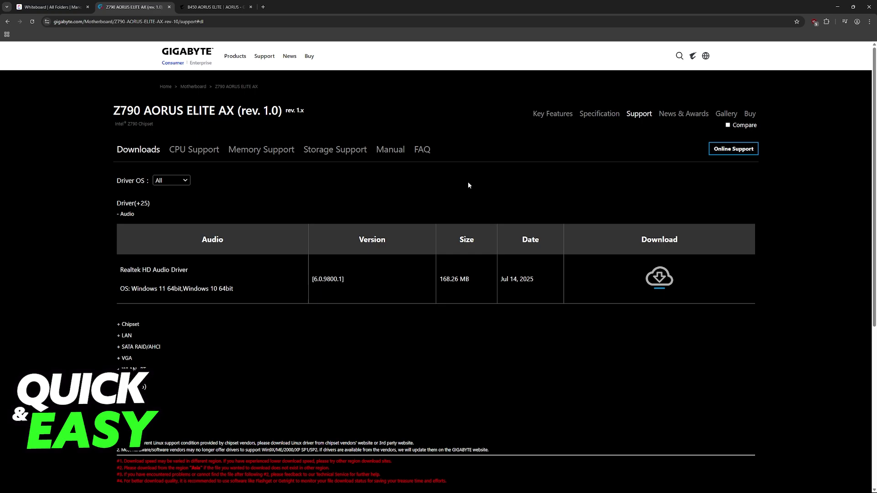
pyautogui.scroll(-3, 206, 297)
pyautogui.scroll(3, 178, 312)
pyautogui.click(136, 387)
pyautogui.scroll(-1, 338, 288)
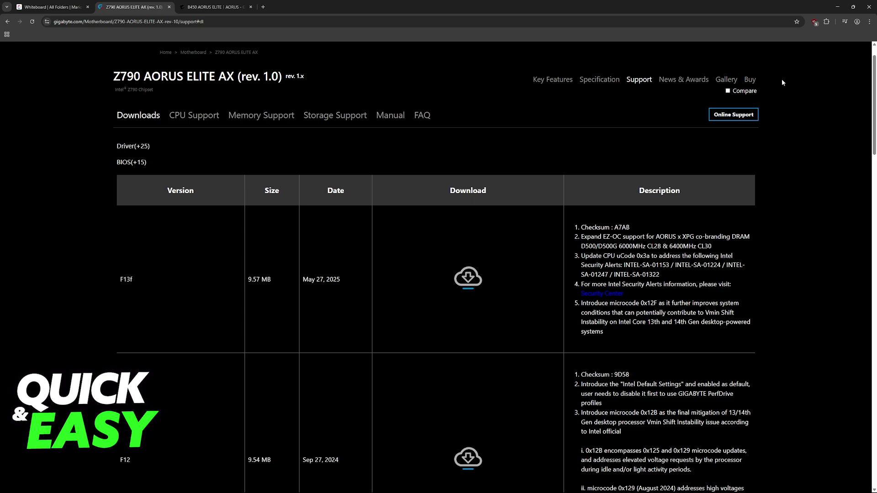
# Step: Bring up the BIOS.zip archive in WinRAR next to the Downloads BIOS folder in File Explorer
pyautogui.hotkey('alt', 'Tab')
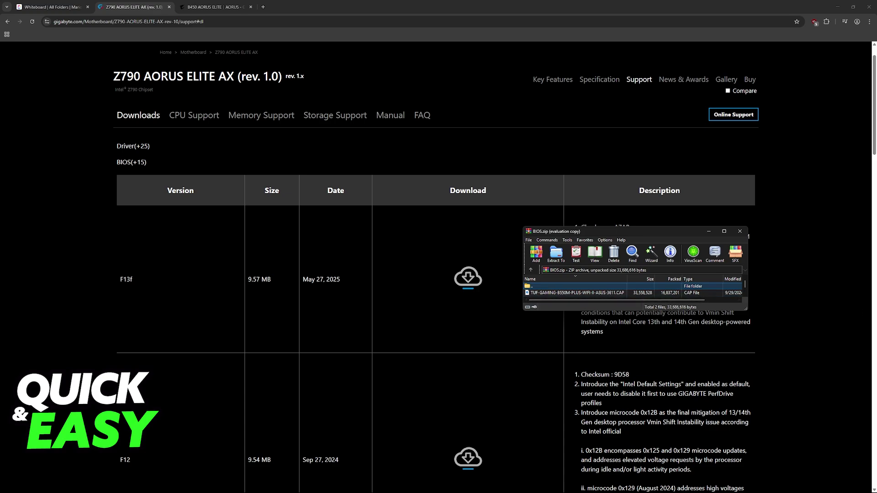
pyautogui.hotkey('alt', 'Tab')
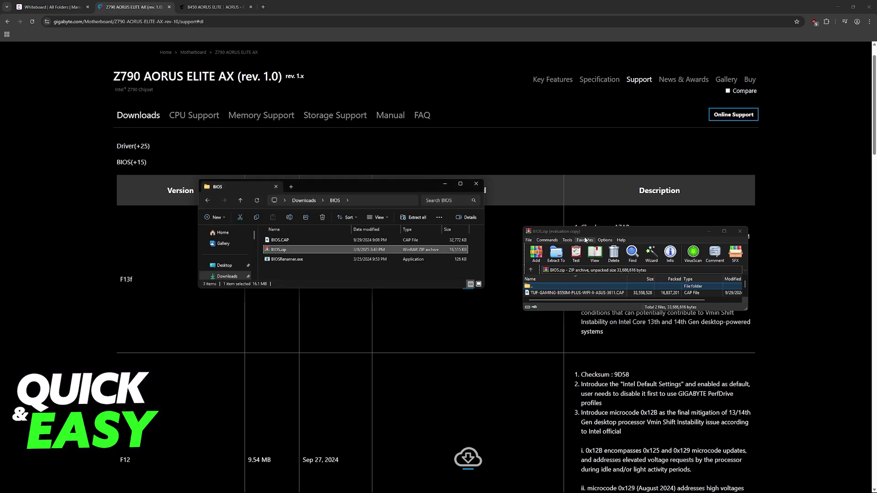
pyautogui.moveTo(599, 232); pyautogui.dragTo(593, 195)
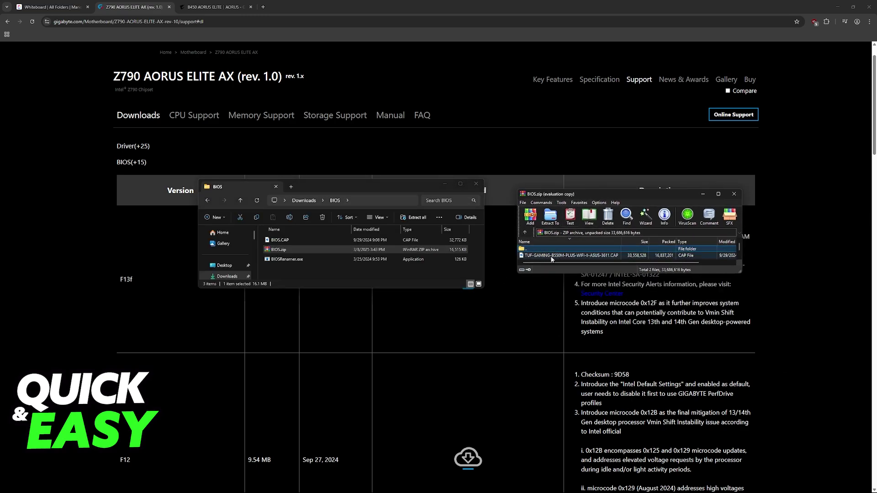
# Step: Try to empty the BIOS folder and extract the CAP file from BIOS.zip into it, and undo the deletion
pyautogui.hotkey('alt', 'Tab')
pyautogui.hotkey('ctrl', 'a')
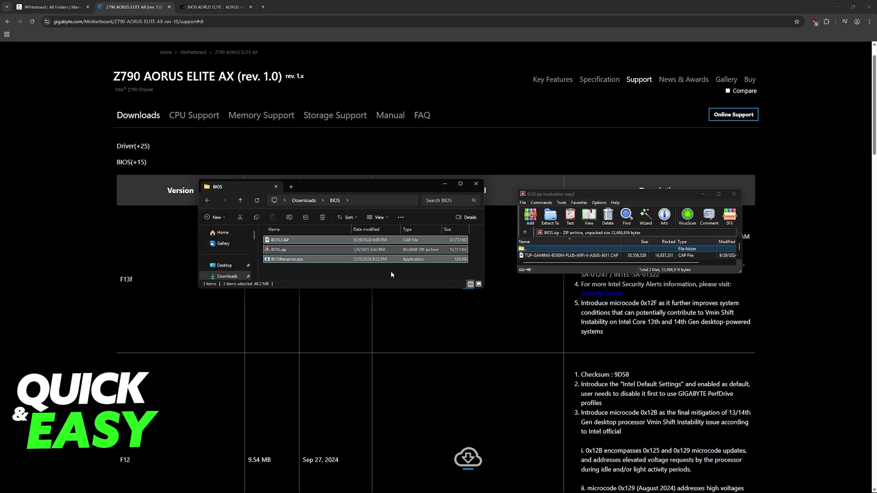
pyautogui.press('Delete')
pyautogui.moveTo(549, 256); pyautogui.dragTo(355, 268)
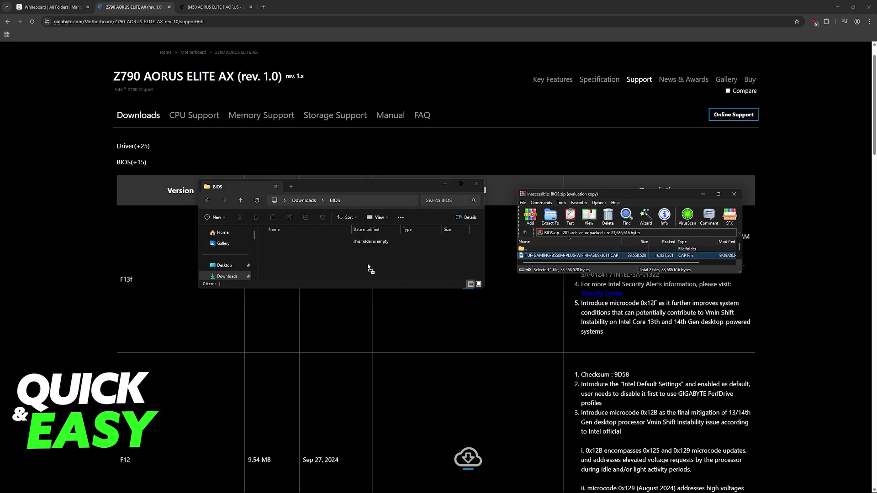
pyautogui.click(738, 128)
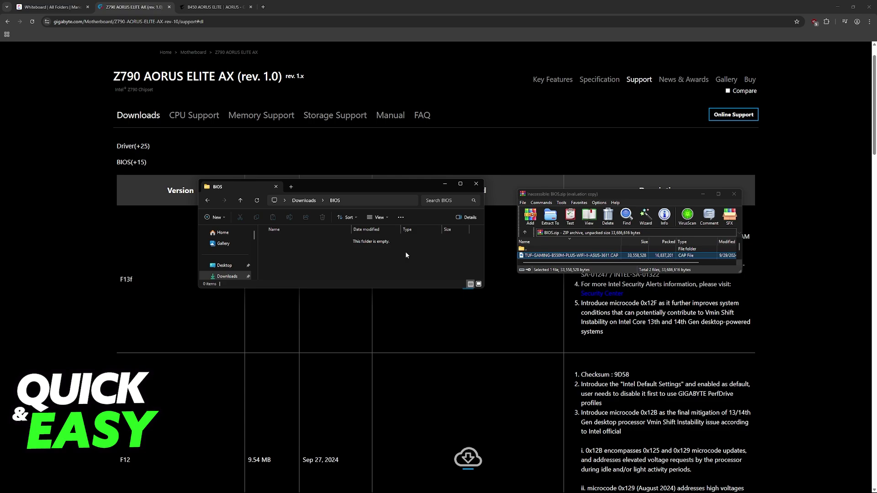
pyautogui.hotkey('ctrl', 'z')
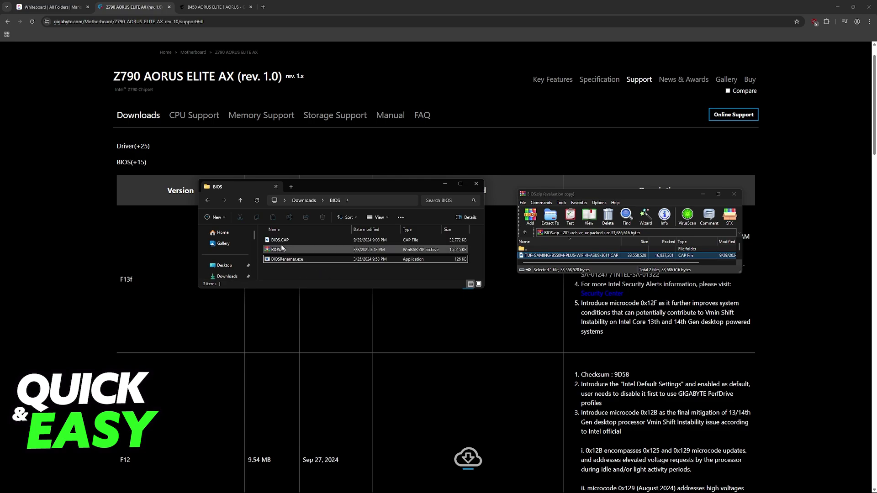
# Step: Delete BIOS.zip and BIOSRenamer.exe from the BIOS folder, keeping only BIOS.CAP
pyautogui.click(266, 242)
pyautogui.moveTo(304, 268); pyautogui.dragTo(286, 251)
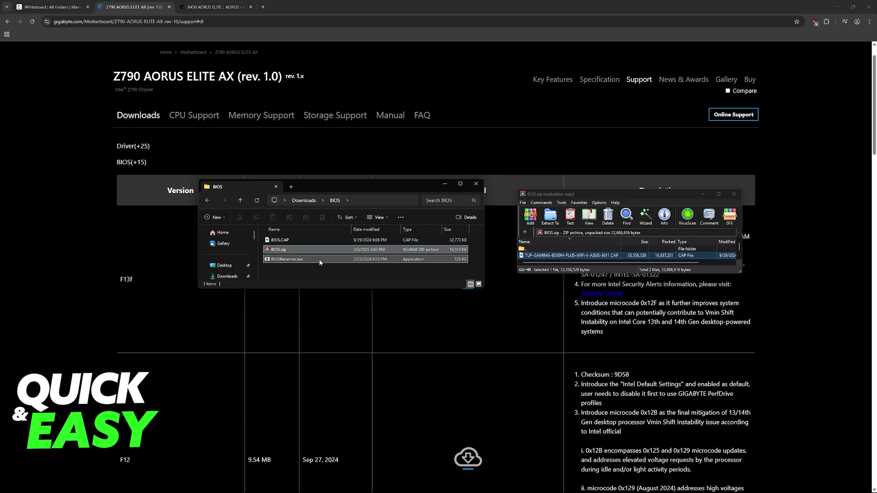
pyautogui.press('Delete')
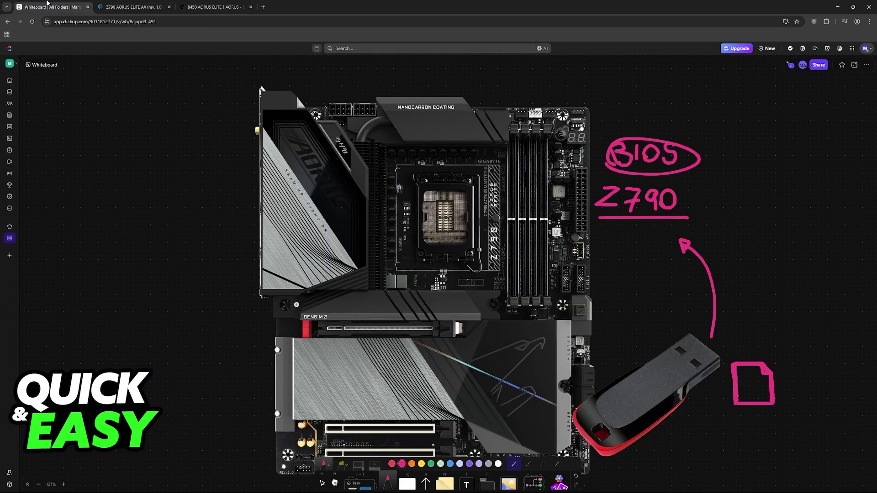
# Step: On the full-screen whiteboard, draw an arrow from the USB stick to the motherboard's circled rear ports and label it with a circled "USB"
pyautogui.press('F11')
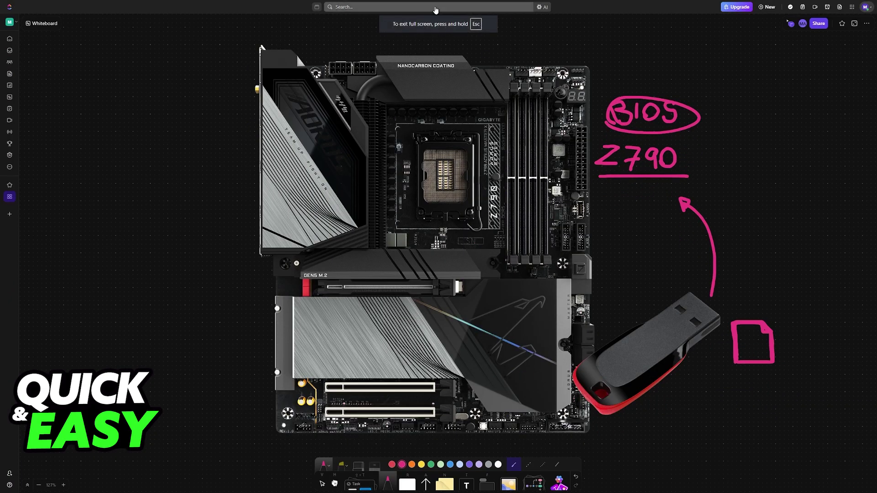
pyautogui.moveTo(638, 320)
pyautogui.mouseDown()
pyautogui.moveTo(260, 192)
pyautogui.moveTo(283, 179)
pyautogui.mouseUp()
pyautogui.moveTo(246, 140)
pyautogui.mouseDown()
pyautogui.moveTo(277, 139)
pyautogui.moveTo(267, 160)
pyautogui.moveTo(320, 137)
pyautogui.moveTo(251, 174)
pyautogui.mouseUp()
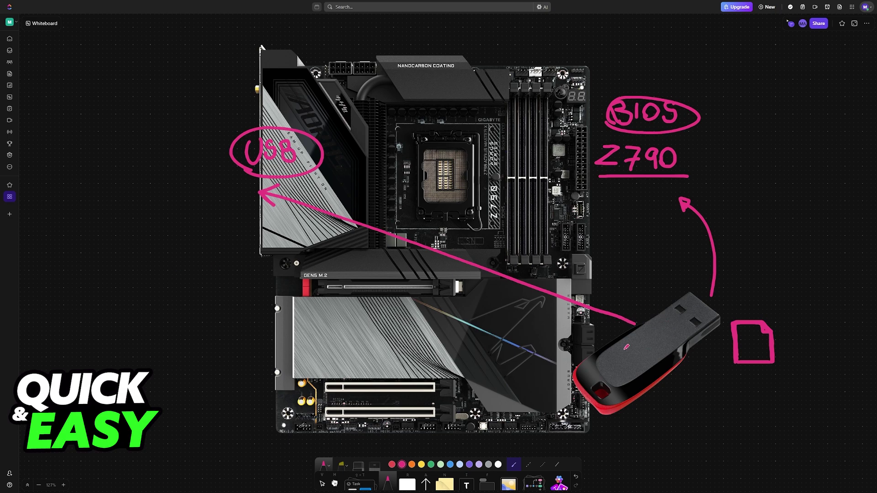
pyautogui.moveTo(259, 256)
pyautogui.mouseDown()
pyautogui.moveTo(245, 40)
pyautogui.moveTo(274, 67)
pyautogui.moveTo(275, 249)
pyautogui.moveTo(241, 214)
pyautogui.moveTo(238, 69)
pyautogui.moveTo(256, 40)
pyautogui.mouseUp()
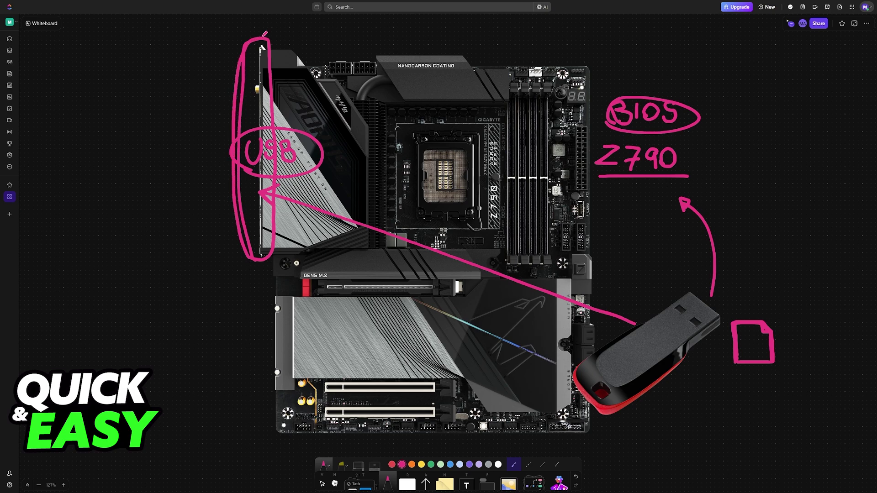
pyautogui.moveTo(757, 302)
pyautogui.mouseDown()
pyautogui.moveTo(736, 286)
pyautogui.moveTo(727, 297)
pyautogui.mouseUp()
# Step: Handwrite a boxed "Del/F2" note beside the lower part of the motherboard image
pyautogui.moveTo(153, 350)
pyautogui.mouseDown()
pyautogui.moveTo(154, 368)
pyautogui.moveTo(204, 346)
pyautogui.moveTo(196, 373)
pyautogui.moveTo(206, 372)
pyautogui.mouseUp()
pyautogui.moveTo(226, 342); pyautogui.dragTo(221, 371)
pyautogui.moveTo(226, 344)
pyautogui.mouseDown()
pyautogui.moveTo(242, 341)
pyautogui.moveTo(237, 354)
pyautogui.mouseUp()
pyautogui.moveTo(241, 351)
pyautogui.mouseDown()
pyautogui.moveTo(249, 346)
pyautogui.moveTo(262, 366)
pyautogui.mouseUp()
pyautogui.moveTo(151, 379)
pyautogui.mouseDown()
pyautogui.moveTo(272, 378)
pyautogui.moveTo(263, 330)
pyautogui.moveTo(145, 329)
pyautogui.moveTo(157, 380)
pyautogui.moveTo(278, 380)
pyautogui.mouseUp()
# Step: On the Advanced Mode screenshot, mark Easy Mode (F2) with an arrow and a circled "Advanced", and mark Q-Flash (F8)
pyautogui.scroll(-10, 448, 252)
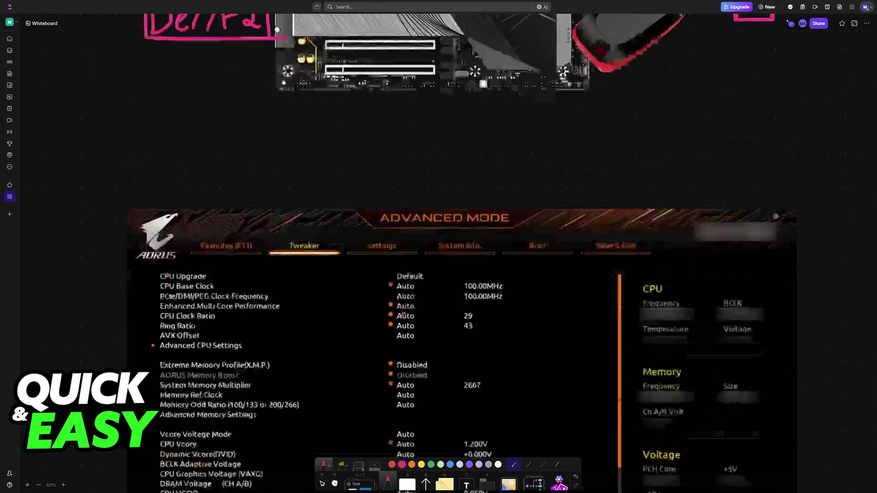
pyautogui.moveTo(604, 386); pyautogui.dragTo(605, 412)
pyautogui.moveTo(598, 399)
pyautogui.mouseDown()
pyautogui.moveTo(605, 413)
pyautogui.moveTo(612, 396)
pyautogui.moveTo(595, 366)
pyautogui.moveTo(608, 379)
pyautogui.moveTo(618, 365)
pyautogui.moveTo(636, 378)
pyautogui.moveTo(660, 363)
pyautogui.moveTo(671, 372)
pyautogui.moveTo(668, 384)
pyautogui.mouseUp()
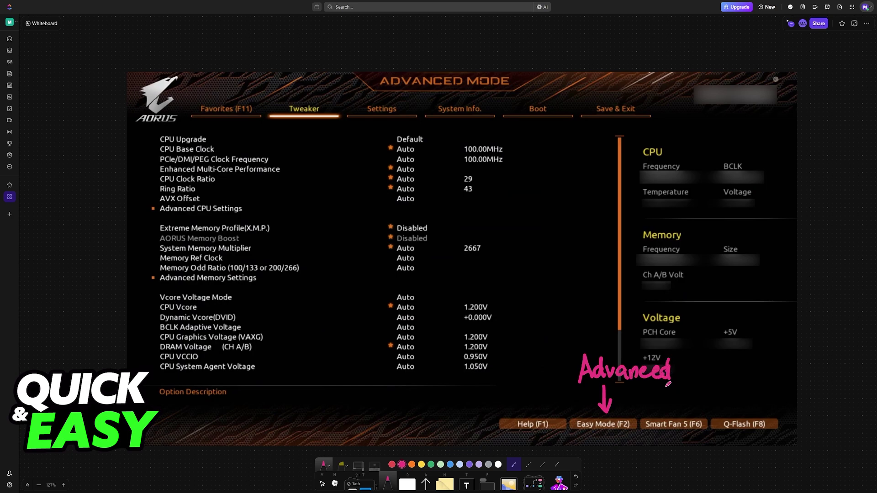
pyautogui.moveTo(575, 377); pyautogui.dragTo(659, 384)
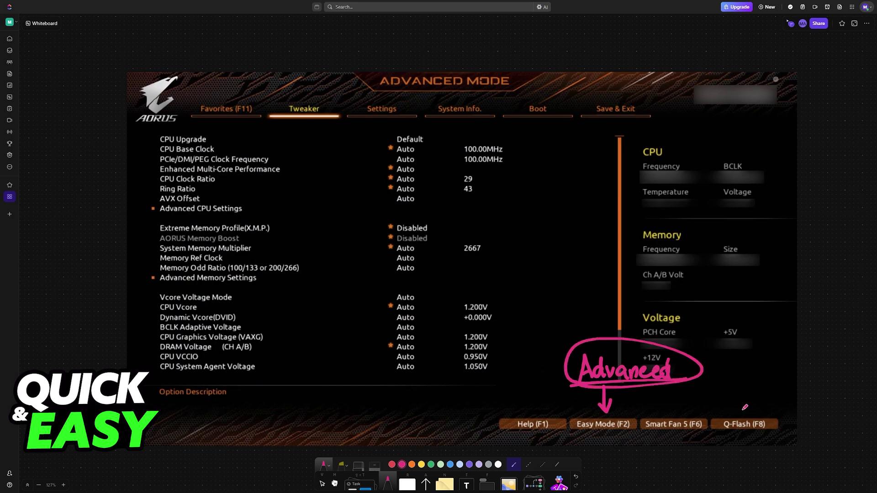
pyautogui.moveTo(728, 389); pyautogui.dragTo(752, 411)
pyautogui.moveTo(752, 398)
pyautogui.mouseDown()
pyautogui.moveTo(751, 411)
pyautogui.moveTo(772, 423)
pyautogui.moveTo(759, 427)
pyautogui.moveTo(779, 434)
pyautogui.moveTo(779, 407)
pyautogui.moveTo(750, 409)
pyautogui.moveTo(714, 437)
pyautogui.mouseUp()
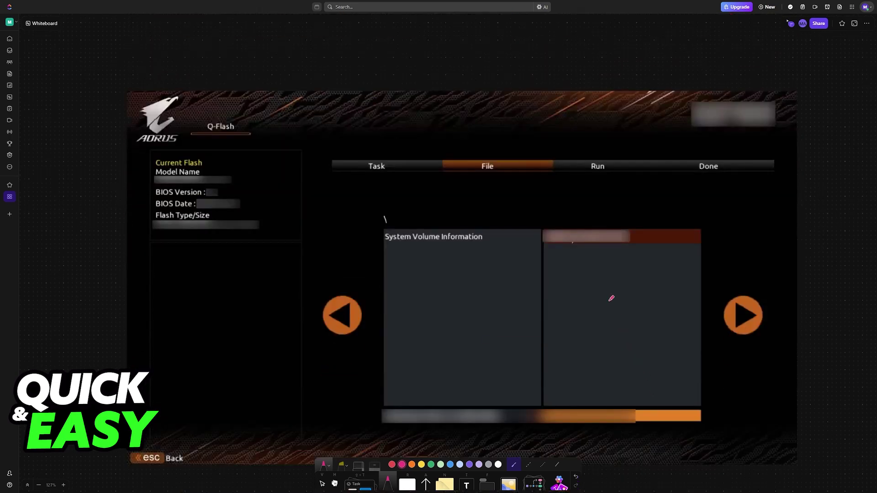
# Step: Write a circled, underlined "USB" over the Q-Flash file screenshot's highlighted entry and draw an arrow to Update BIOS on the task screenshot
pyautogui.moveTo(551, 188)
pyautogui.mouseDown()
pyautogui.moveTo(582, 195)
pyautogui.moveTo(587, 209)
pyautogui.moveTo(573, 219)
pyautogui.moveTo(586, 178)
pyautogui.moveTo(550, 188)
pyautogui.mouseUp()
pyautogui.moveTo(530, 220); pyautogui.dragTo(615, 213)
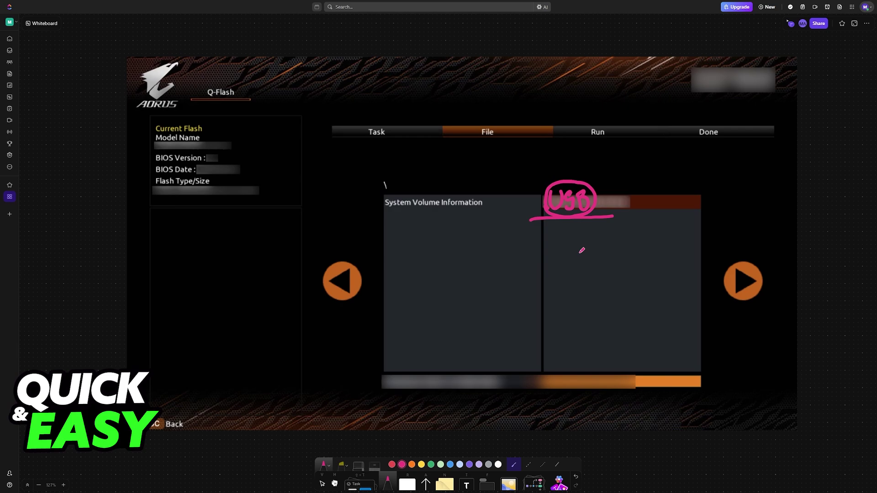
pyautogui.scroll(-9, 578, 251)
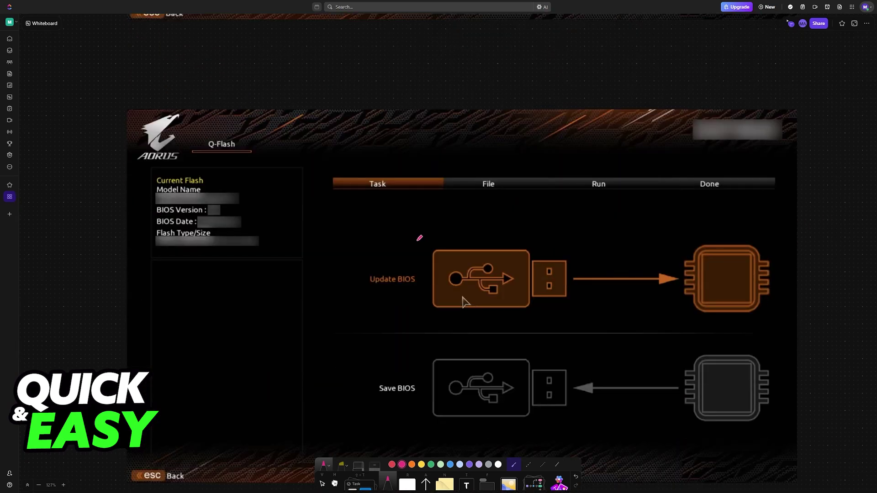
pyautogui.scroll(-2, 420, 238)
pyautogui.moveTo(312, 265)
pyautogui.mouseDown()
pyautogui.moveTo(363, 212)
pyautogui.moveTo(361, 224)
pyautogui.mouseUp()
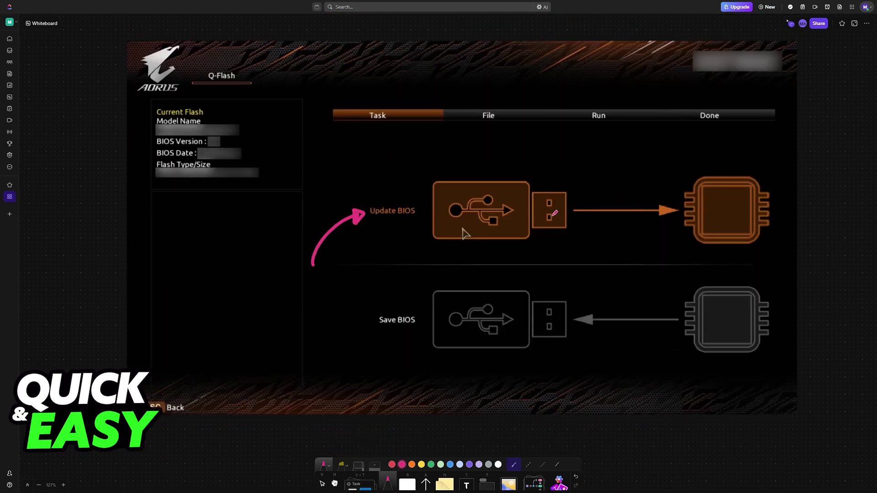
# Step: On the watch time chart, circle and underline the 83.7% not-subscribed share and draw an arrow from it to a circled X
pyautogui.scroll(-10, 555, 213)
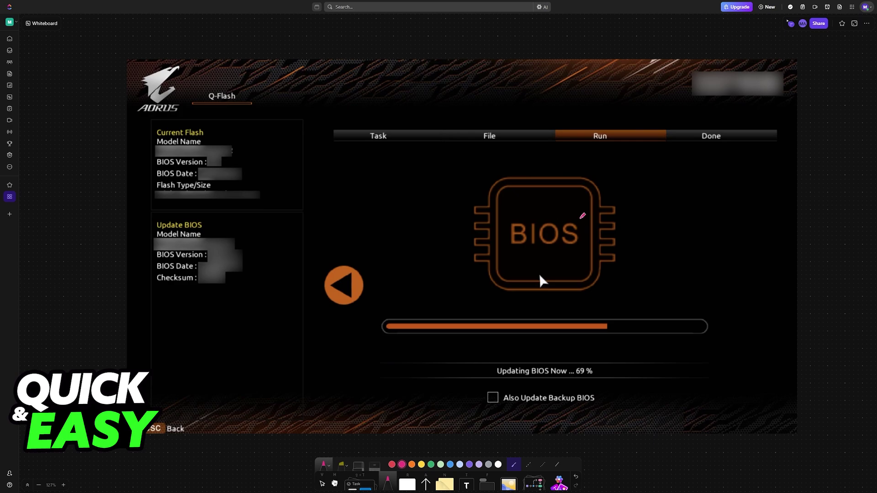
pyautogui.scroll(-6, 565, 219)
pyautogui.scroll(-5, 565, 219)
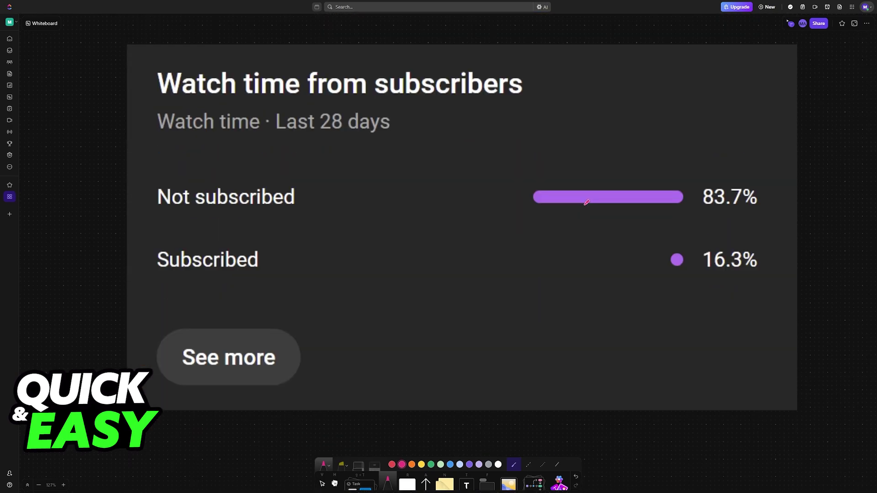
pyautogui.moveTo(709, 215)
pyautogui.mouseDown()
pyautogui.moveTo(771, 203)
pyautogui.moveTo(692, 194)
pyautogui.moveTo(711, 213)
pyautogui.mouseUp()
pyautogui.moveTo(721, 172)
pyautogui.mouseDown()
pyautogui.moveTo(750, 127)
pyautogui.moveTo(739, 143)
pyautogui.mouseUp()
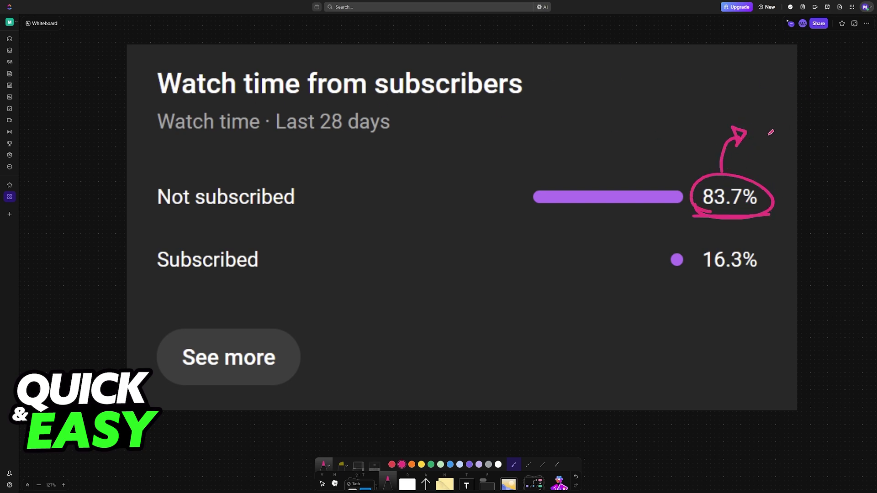
pyautogui.moveTo(780, 112); pyautogui.dragTo(765, 137)
pyautogui.moveTo(763, 114)
pyautogui.mouseDown()
pyautogui.moveTo(788, 133)
pyautogui.moveTo(762, 137)
pyautogui.moveTo(777, 107)
pyautogui.moveTo(757, 125)
pyautogui.mouseUp()
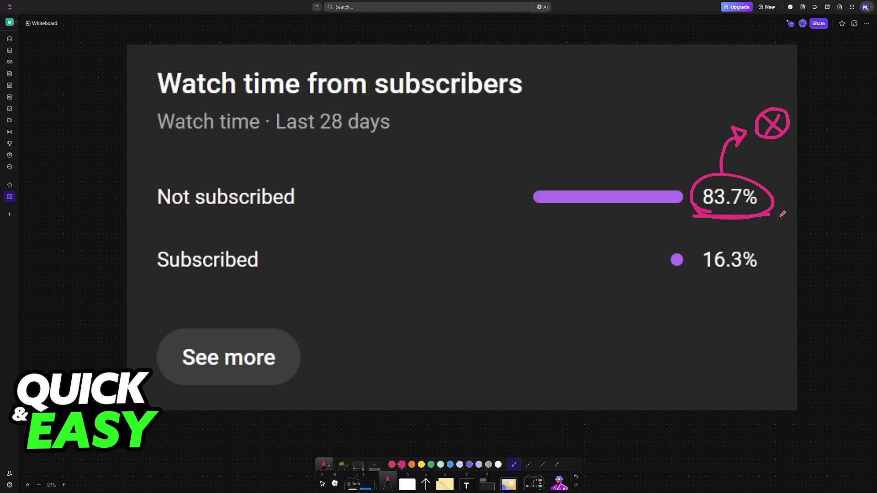
# Step: Underline the 16.3% subscribed share with an arrow to a circled check mark, and cross out the 83.7% share
pyautogui.moveTo(694, 276)
pyautogui.mouseDown()
pyautogui.moveTo(775, 273)
pyautogui.moveTo(769, 328)
pyautogui.moveTo(807, 292)
pyautogui.mouseUp()
pyautogui.moveTo(785, 325)
pyautogui.mouseDown()
pyautogui.moveTo(809, 315)
pyautogui.moveTo(788, 287)
pyautogui.moveTo(783, 323)
pyautogui.mouseUp()
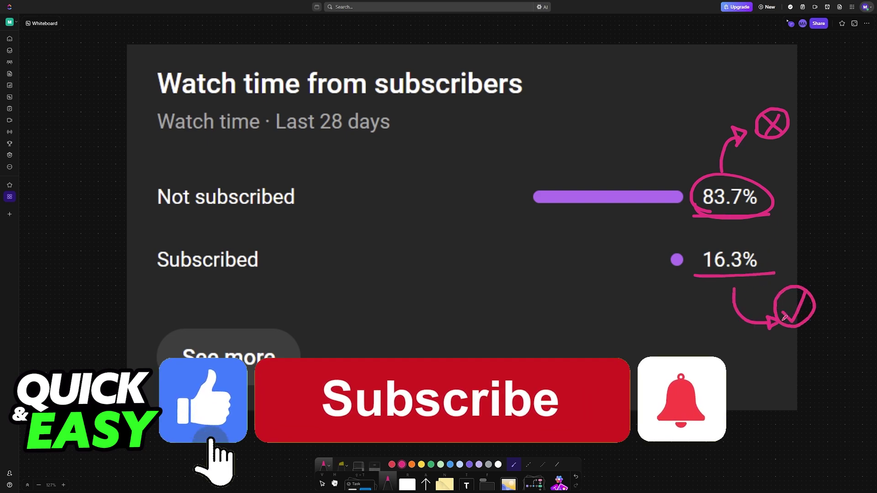
pyautogui.moveTo(706, 222)
pyautogui.mouseDown()
pyautogui.moveTo(731, 202)
pyautogui.moveTo(706, 222)
pyautogui.mouseUp()
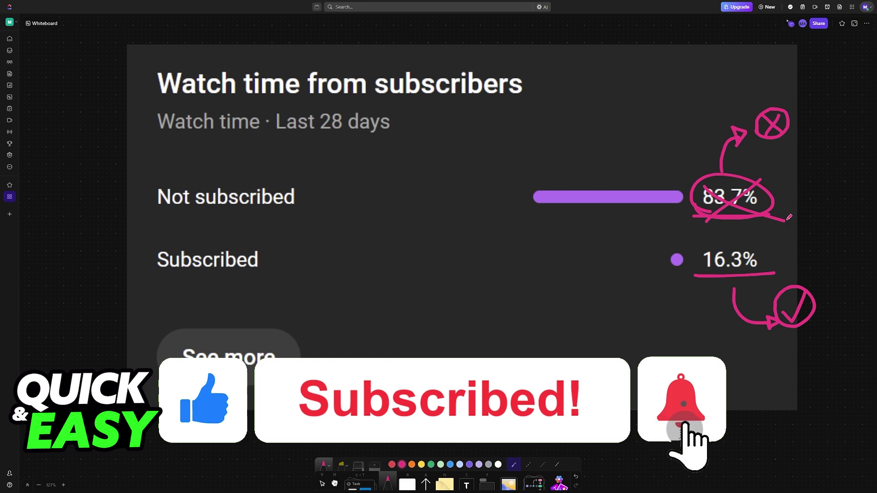
pyautogui.moveTo(704, 185); pyautogui.dragTo(789, 218)
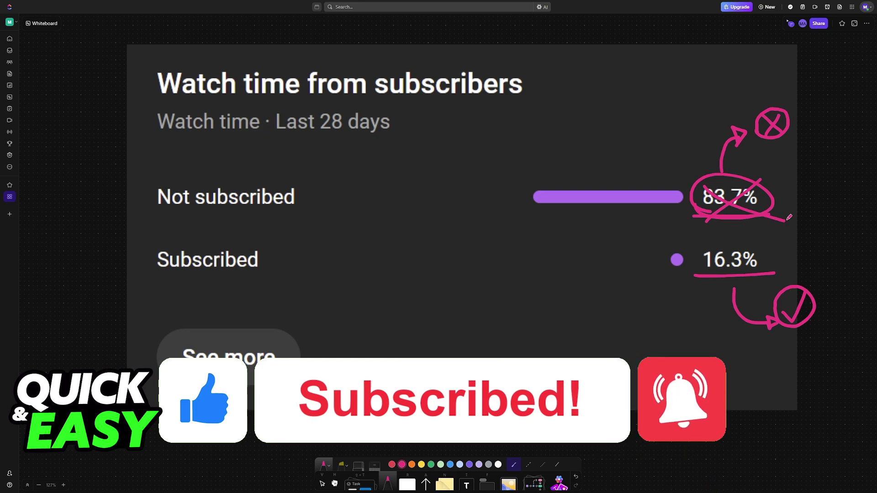